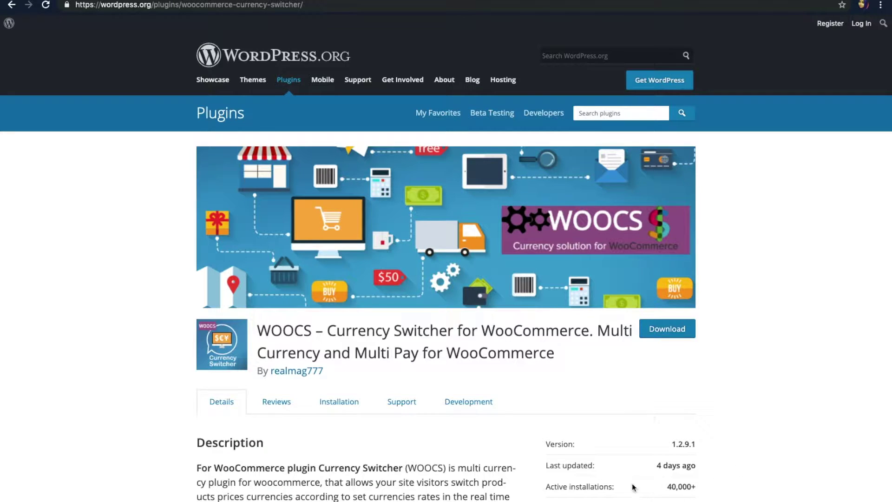
Scroll through the WOOCS Currency Switcher plugin page on wordpress.org.
scroll(486, 389, "down", 2)
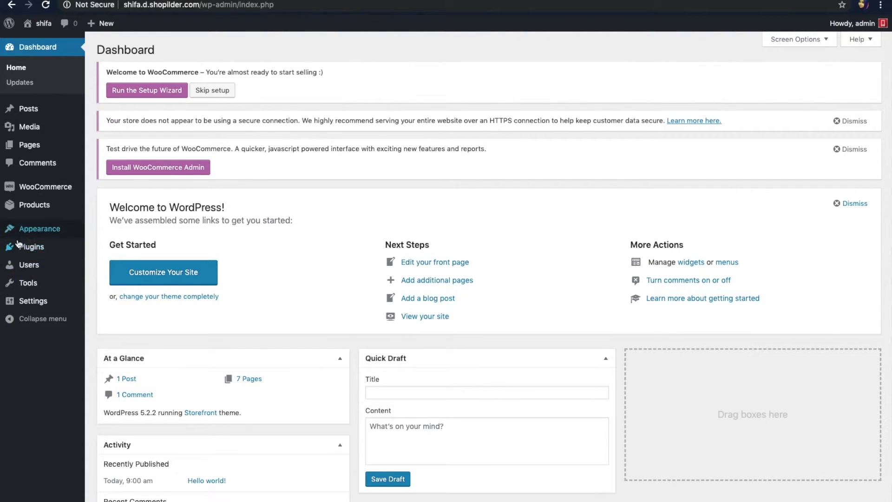
Search Add New plugins for 'WooCommerce currency switcher' and install the WOOCS plugin.
mouse_move(22, 250)
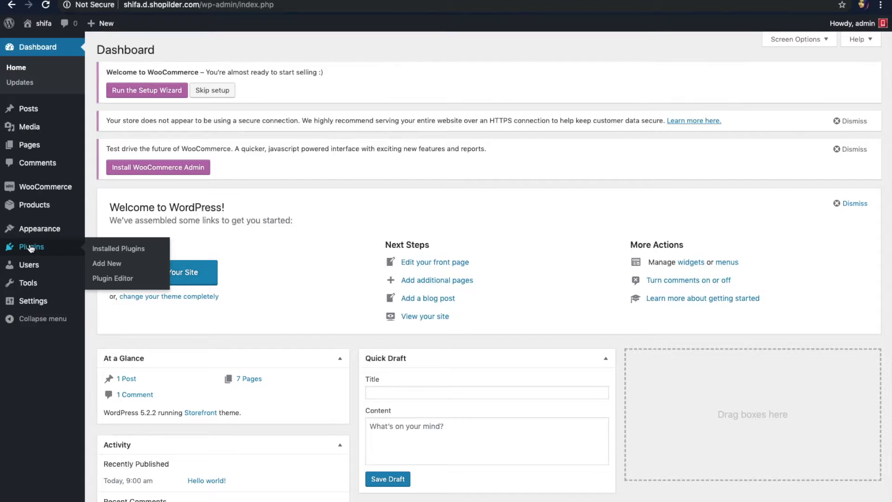
left_click(115, 263)
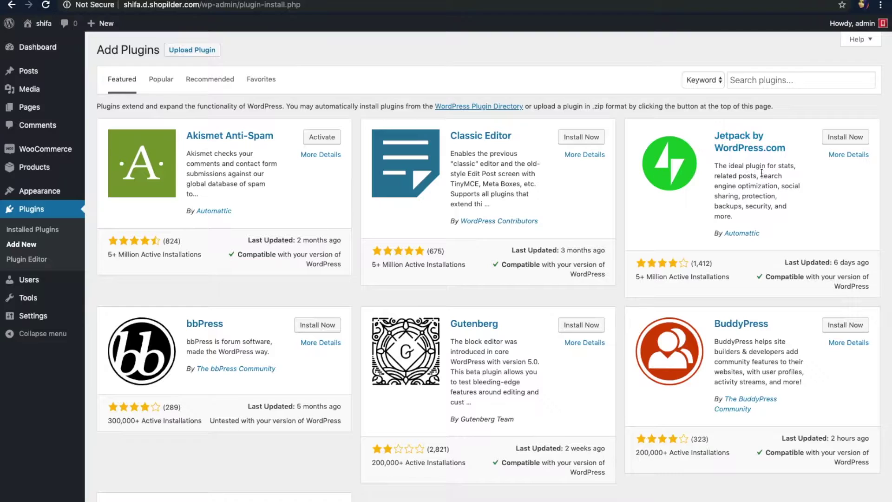
left_click(777, 82)
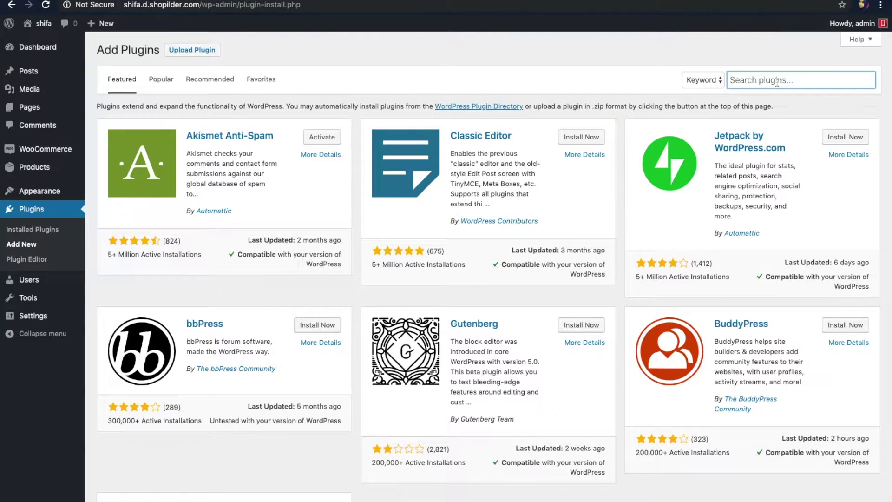
type("WooCommerce currency switc")
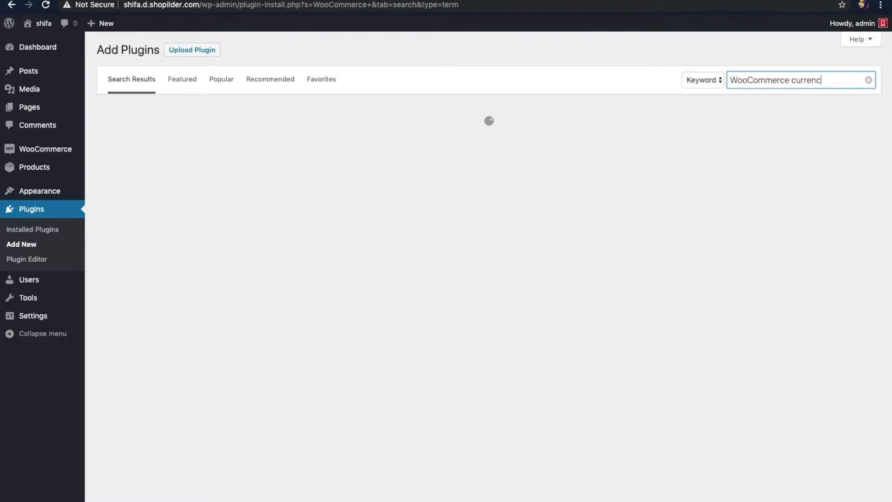
type("her")
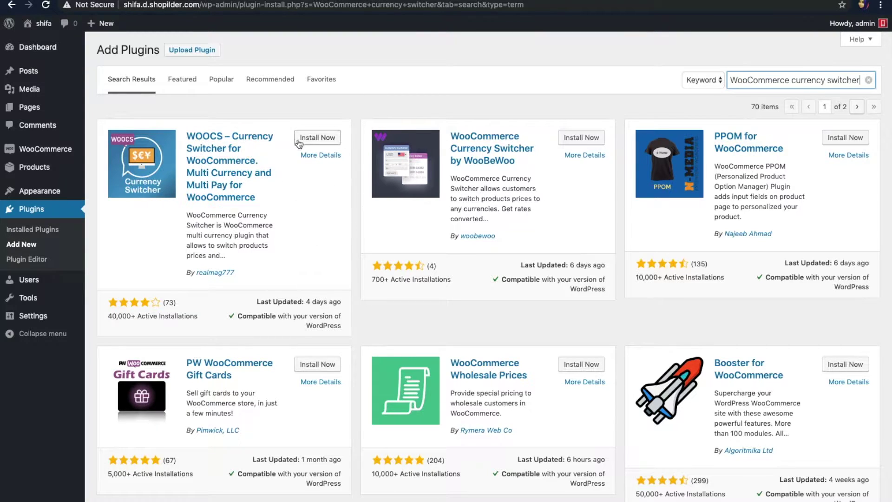
left_click(324, 139)
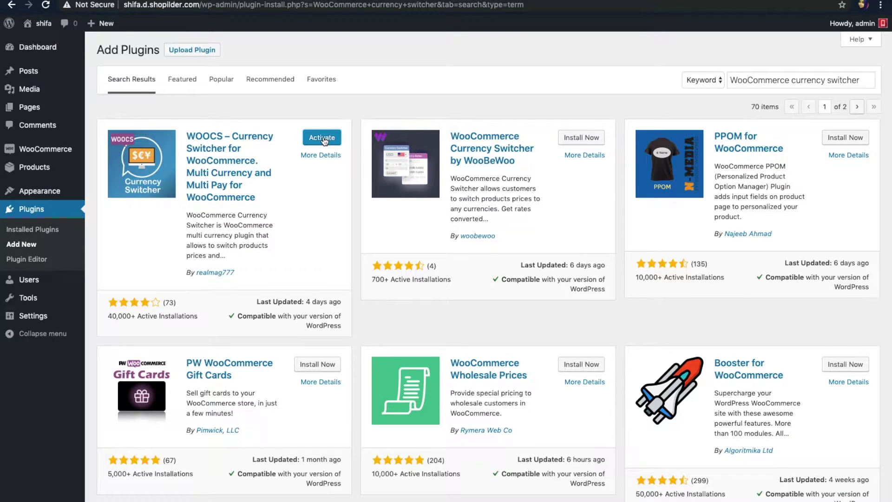
Activate the newly installed WOOCS plugin.
left_click(325, 139)
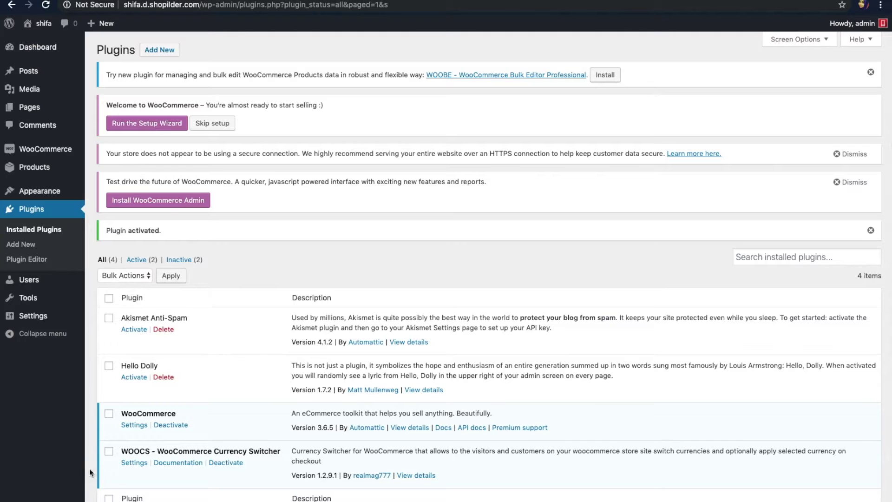
Open the WOOCS settings showing USD and GBP, and try adding another currency.
left_click(135, 464)
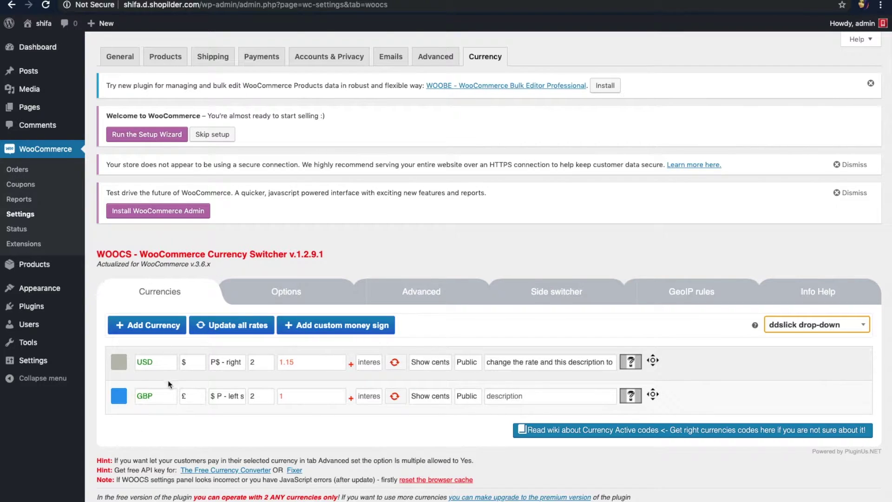
left_click(149, 325)
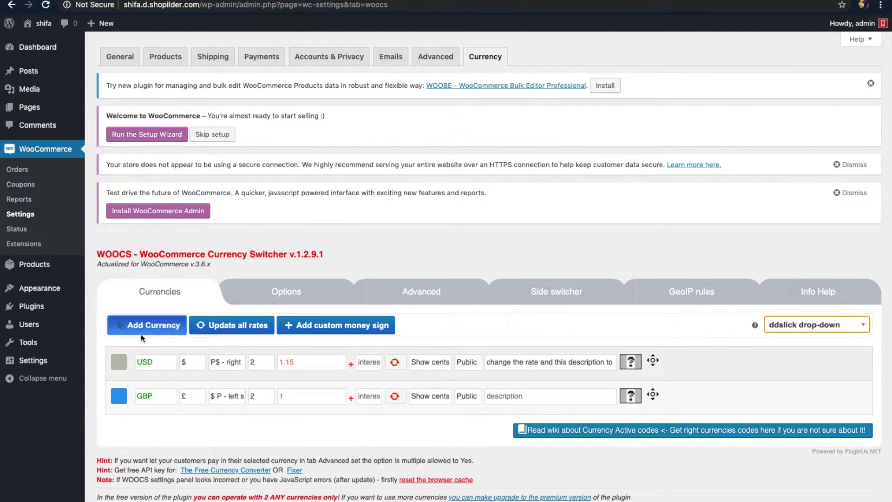
Replace GBP with INR in the second currency row and set its symbol to ₨.
left_click(154, 397)
key("BackSpace")
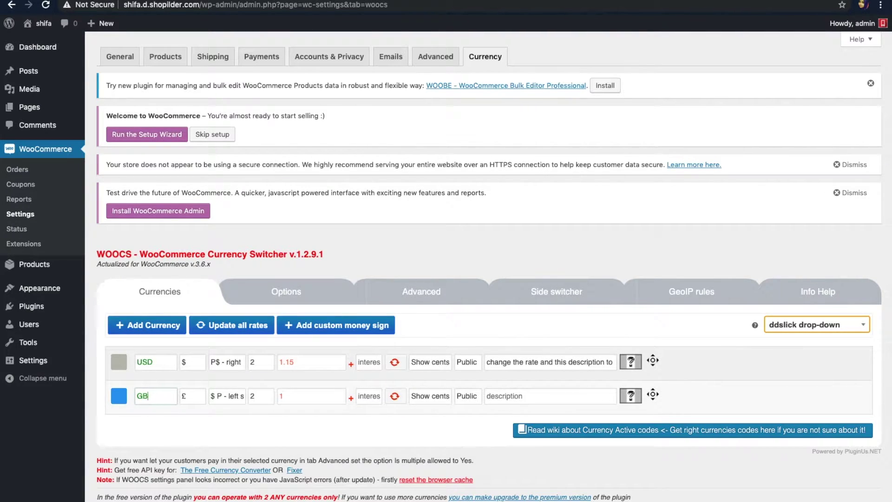
key("BackSpace")
key("BackSpace")
type("INR")
left_click(185, 398)
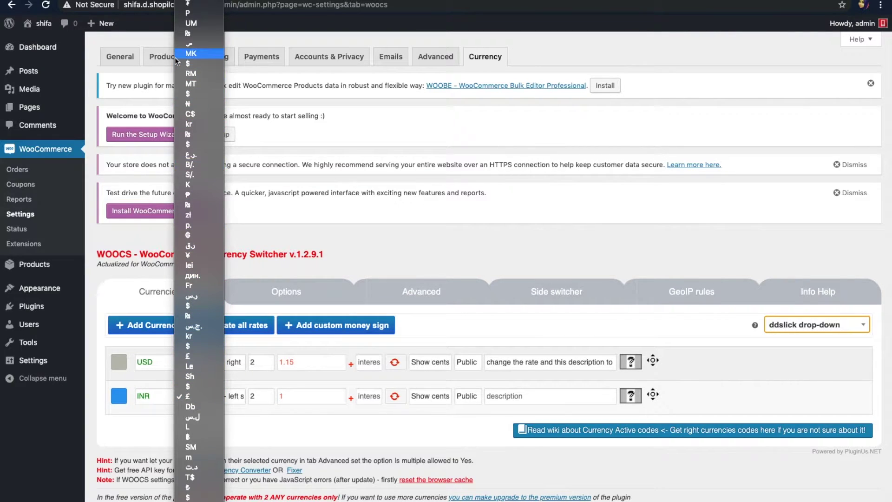
left_click(190, 35)
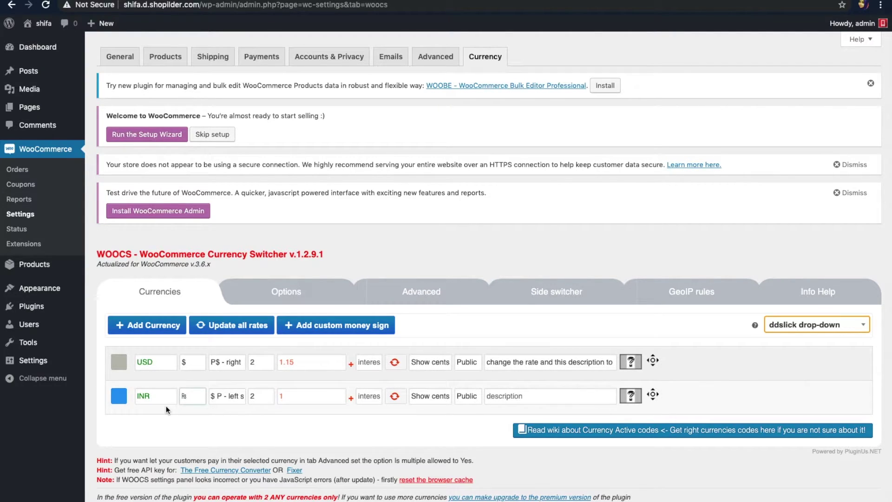
Make USD the default WOOCS currency at rate 1 and save the currency changes.
left_click(117, 365)
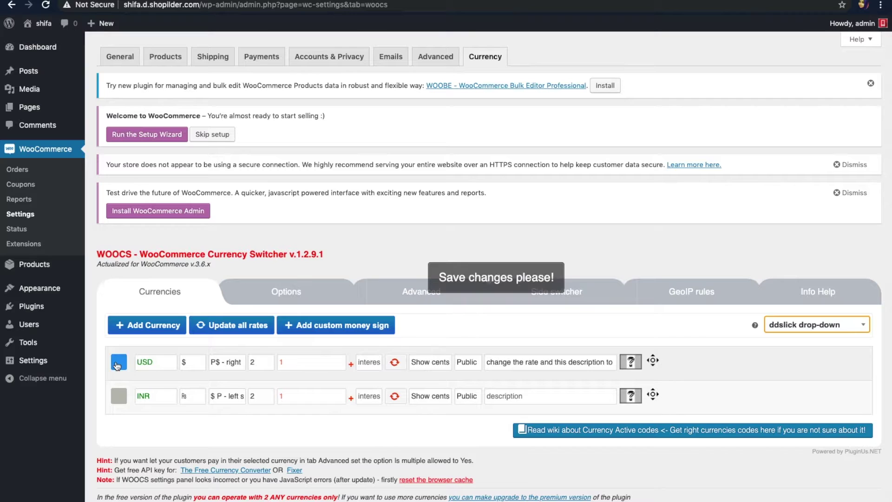
left_click(117, 365)
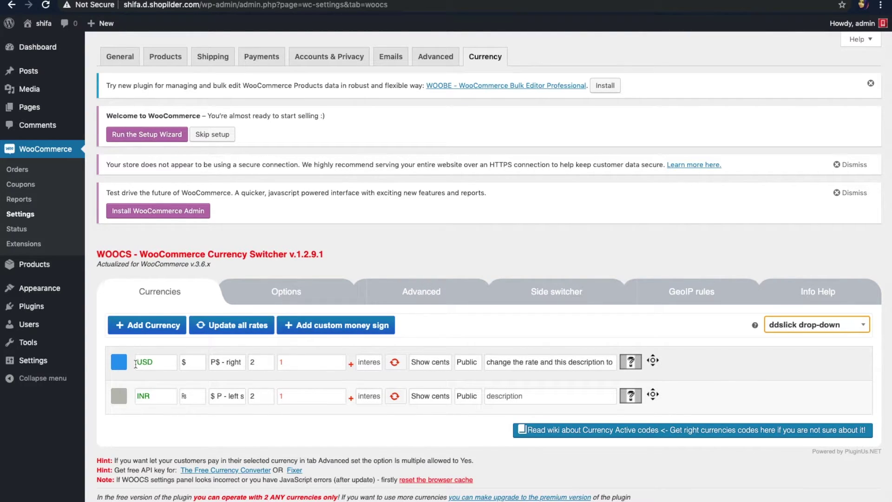
scroll(206, 376, "down", 4)
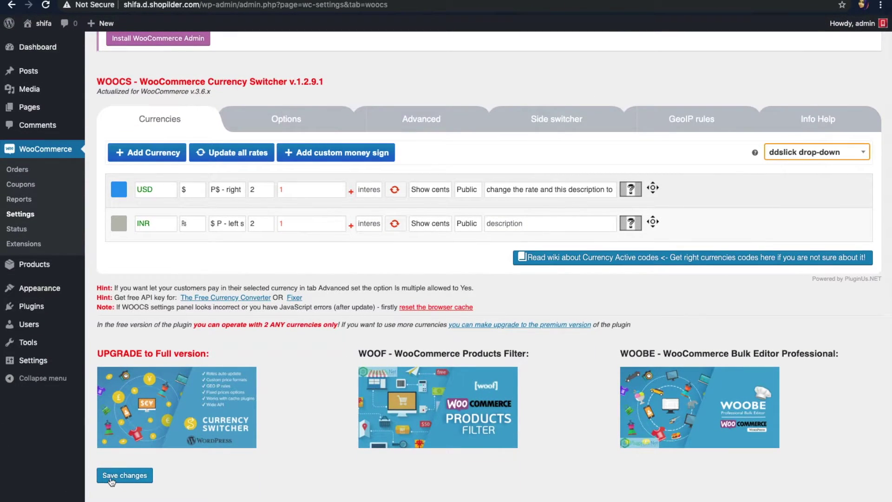
left_click(113, 479)
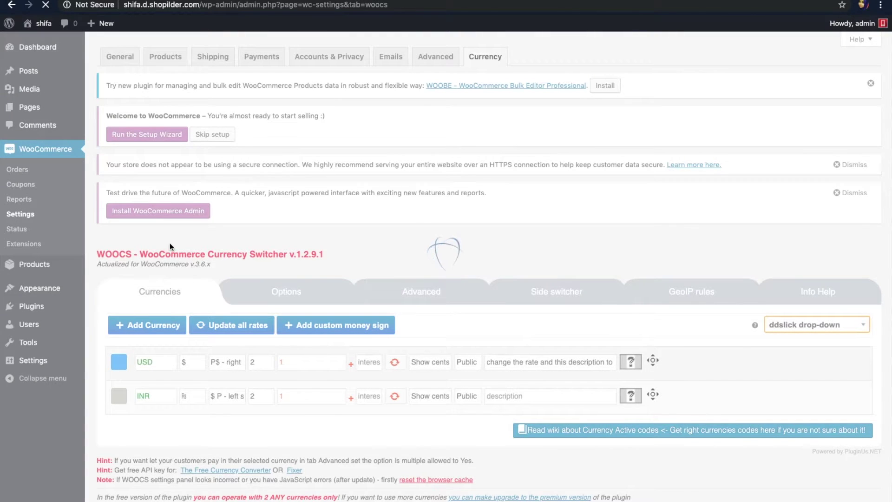
scroll(283, 287, "down", 2)
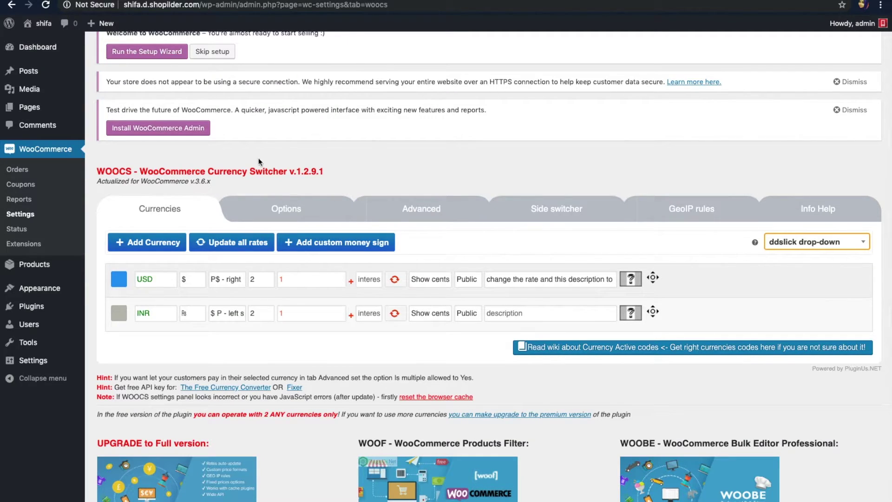
left_click(287, 209)
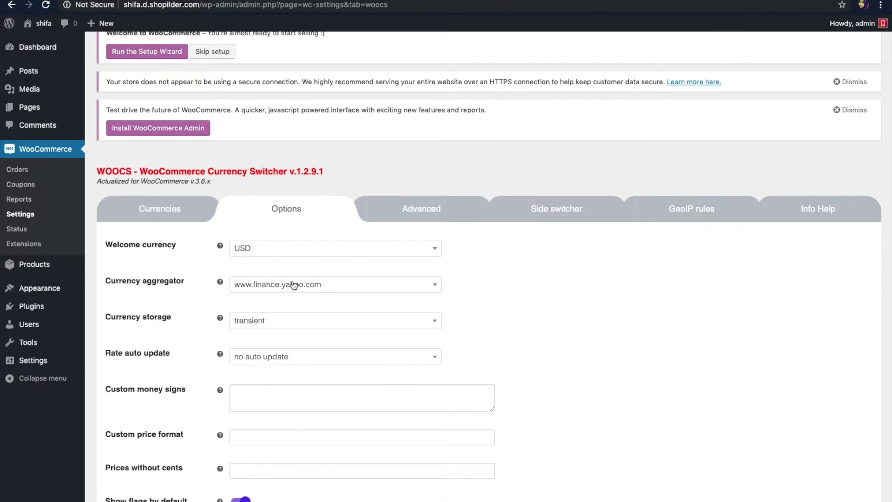
left_click(358, 287)
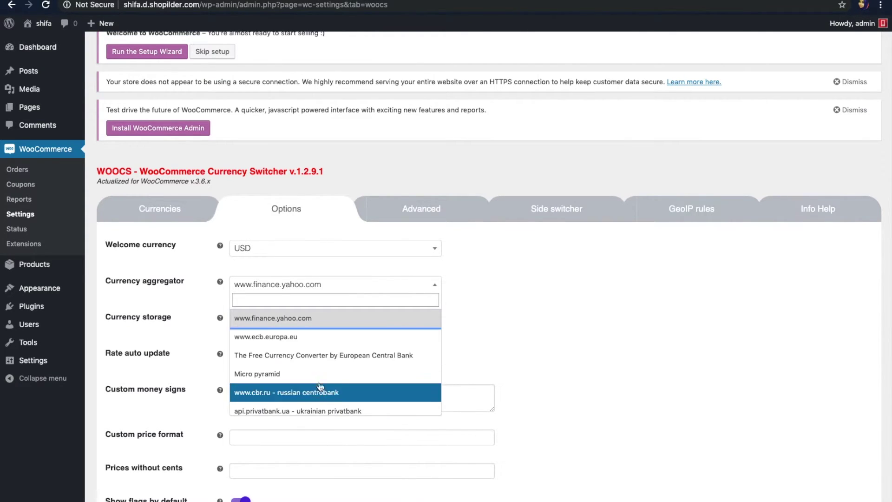
left_click(361, 288)
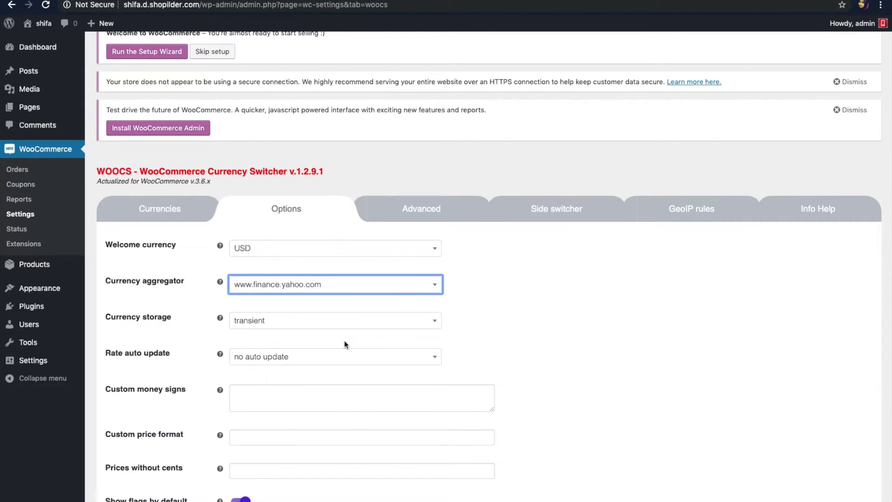
left_click(329, 357)
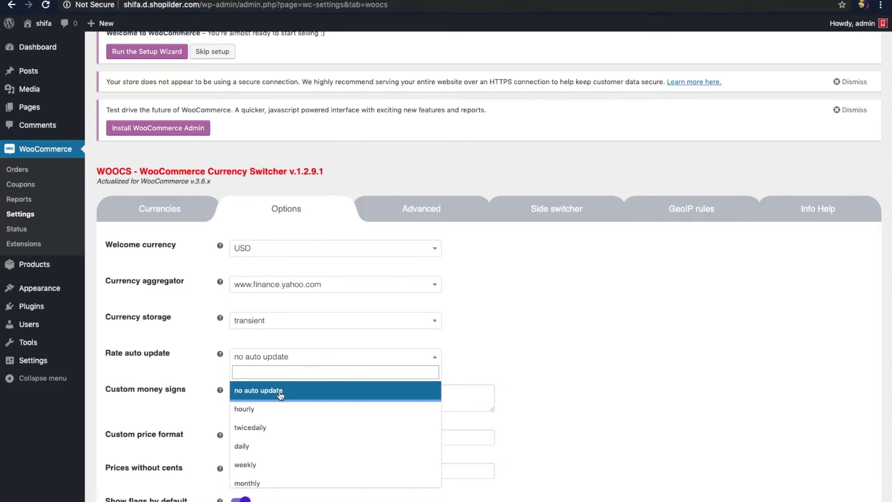
left_click(259, 448)
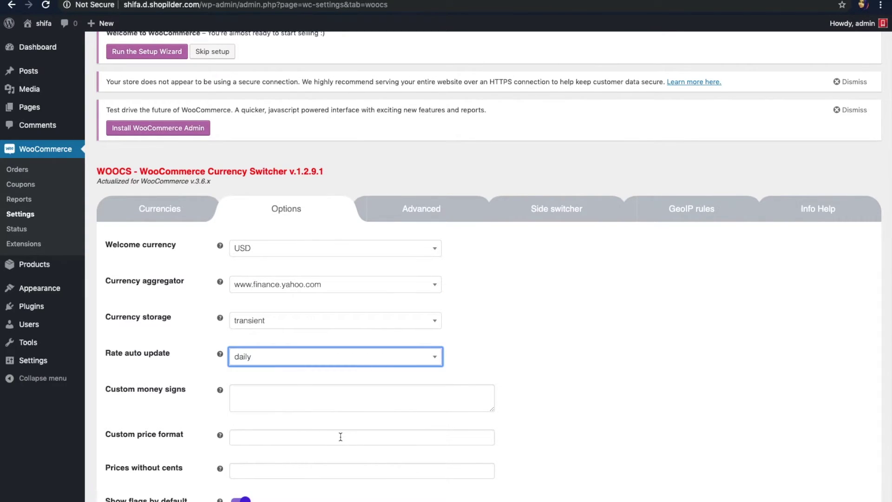
Save the updated WOOCS options.
scroll(341, 437, "down", 3)
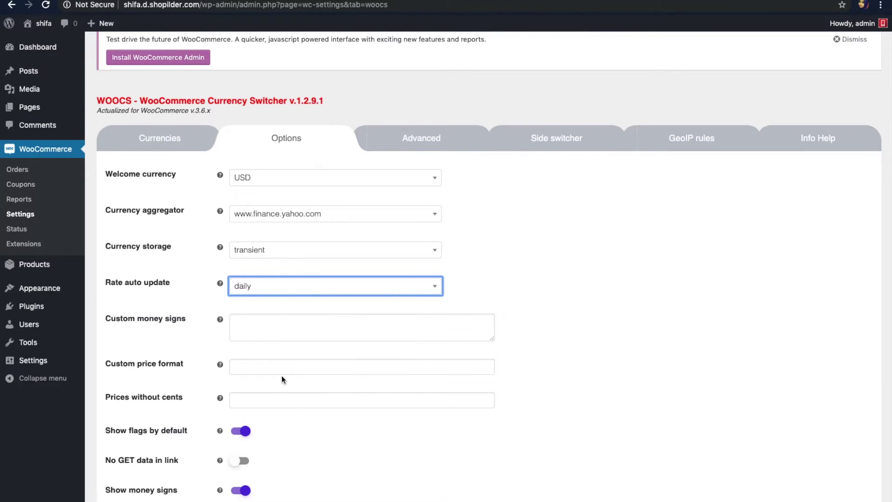
scroll(283, 378, "up", 3)
scroll(264, 424, "down", 3)
scroll(266, 424, "down", 5)
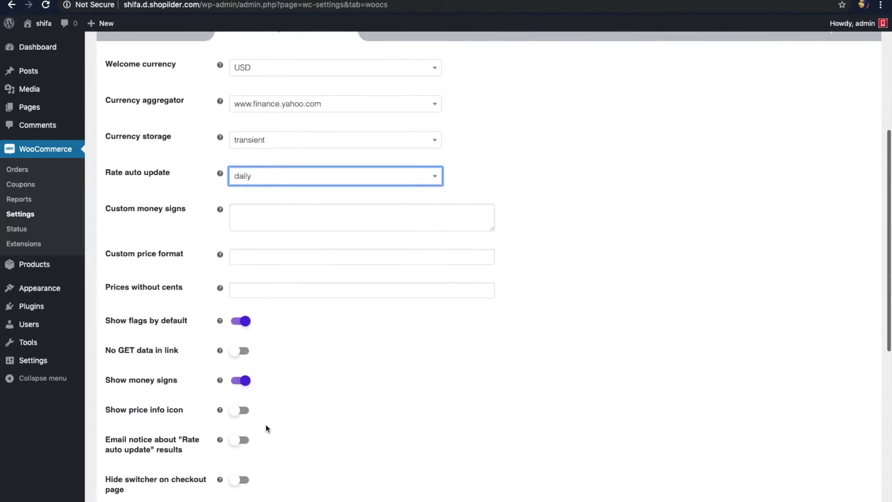
scroll(266, 425, "down", 2)
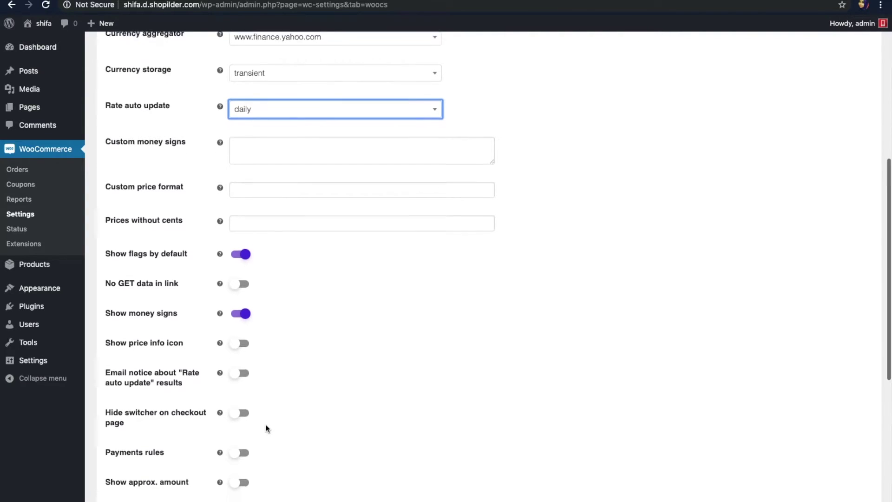
scroll(265, 425, "down", 6)
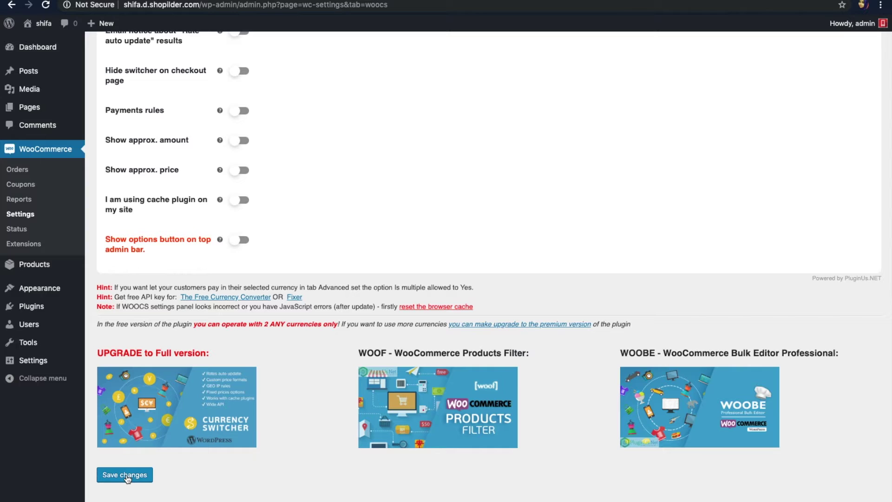
left_click(127, 478)
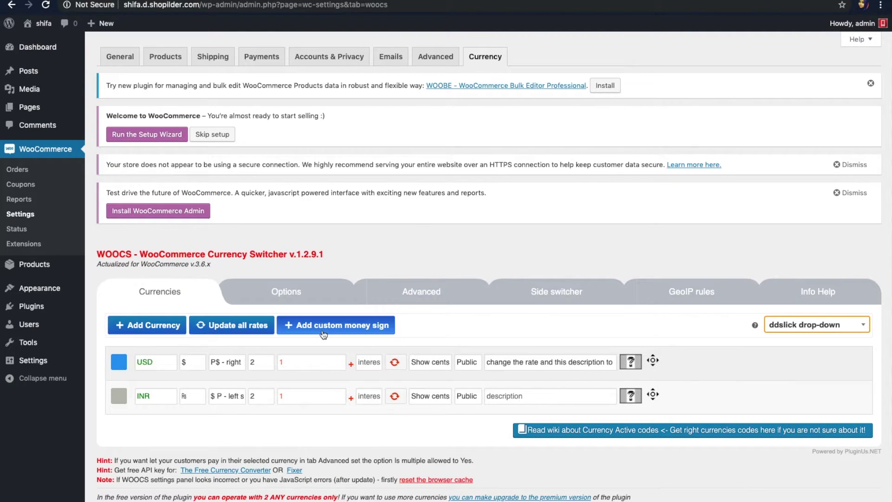
scroll(324, 334, "down", 2)
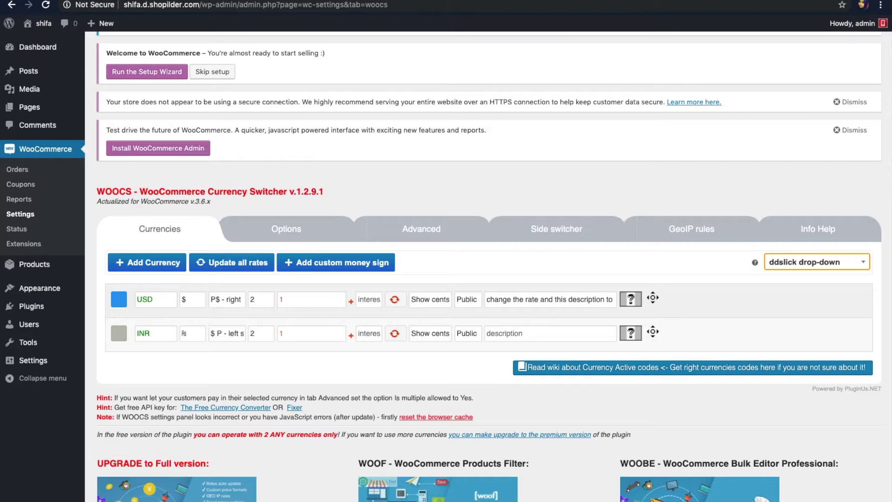
left_click(43, 23)
left_click(45, 6)
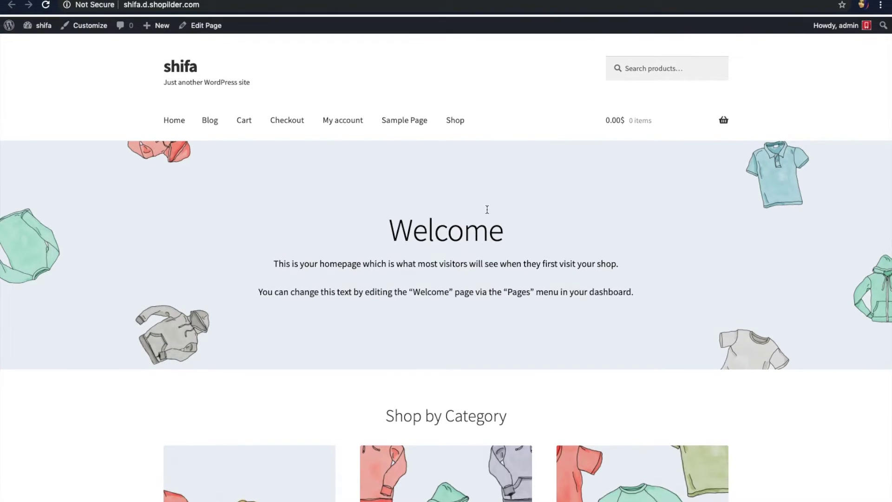
mouse_move(634, 116)
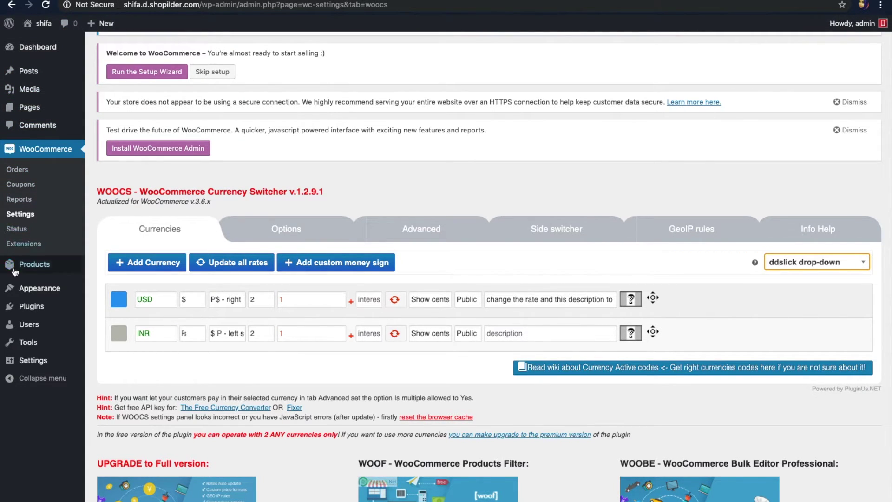
Open Appearance > Widgets and scroll down to the WooCommerce Currency Switcher widget.
mouse_move(27, 292)
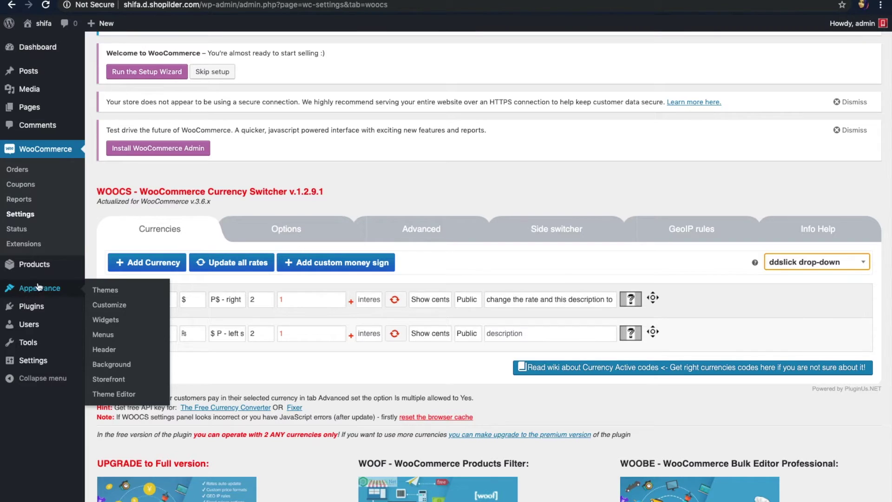
left_click(110, 322)
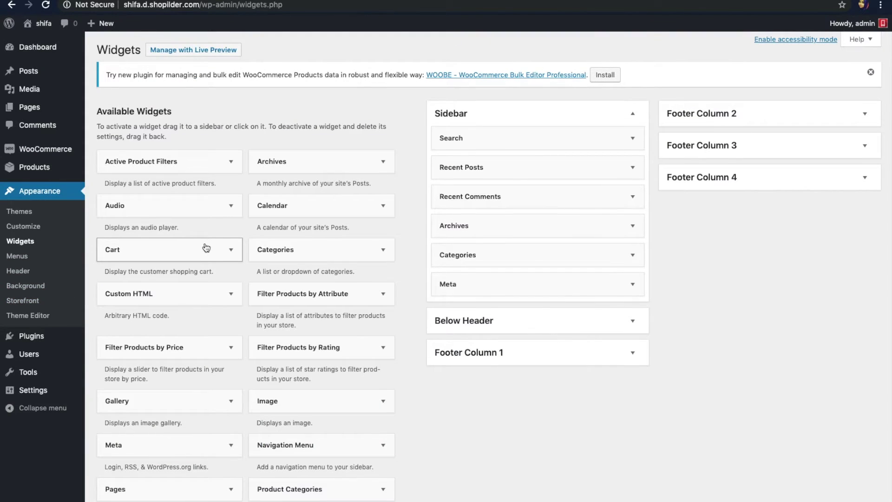
scroll(235, 295, "down", 3)
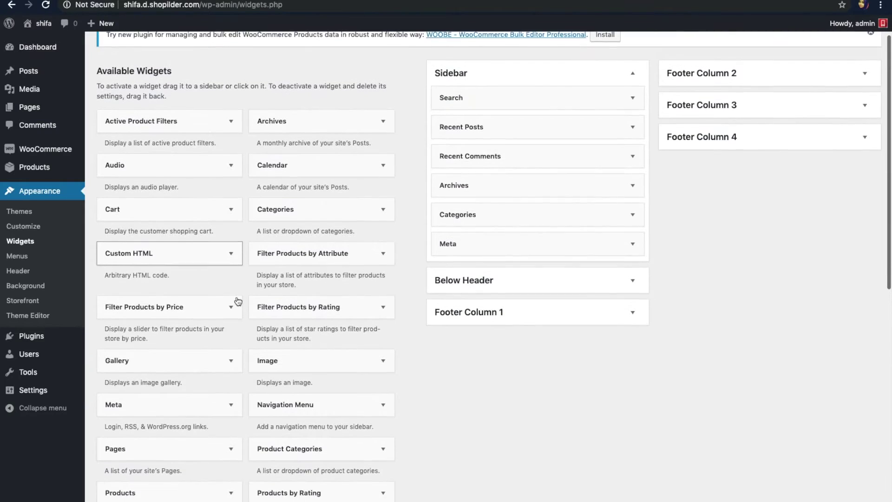
scroll(238, 302, "down", 6)
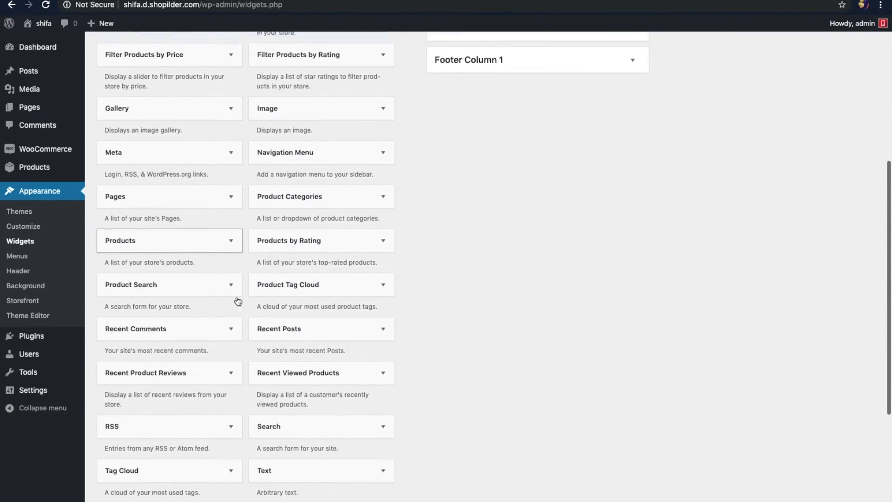
scroll(238, 302, "down", 1)
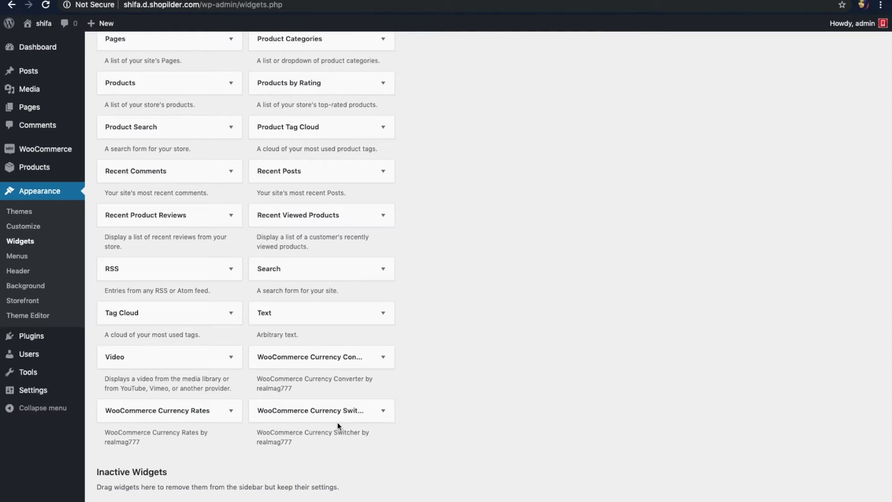
Place the WooCommerce Currency Switcher widget at the top of the Sidebar and close its settings.
left_click_drag(331, 411, 516, 140)
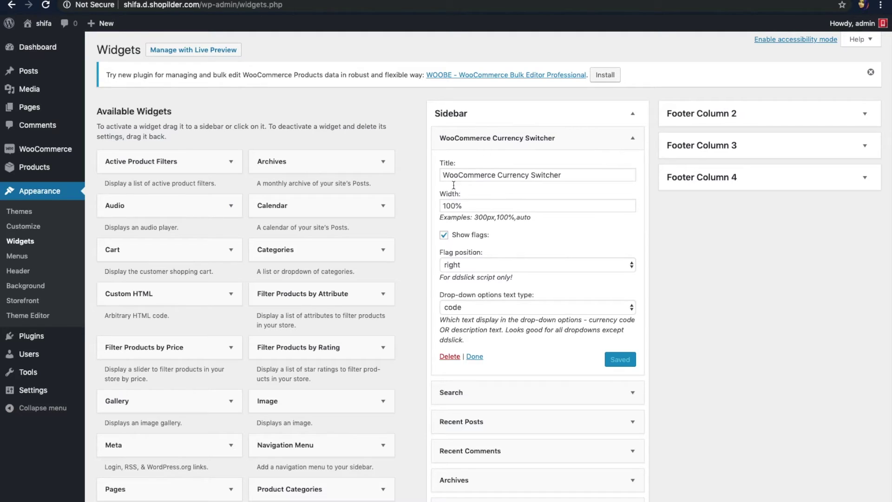
left_click(474, 357)
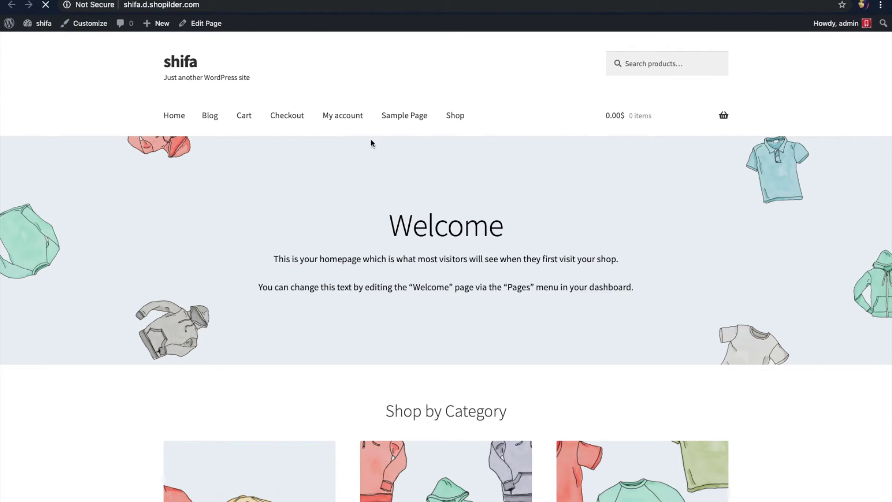
Switch the Hoodies prices to INR with the sidebar currency switcher, then return to Widgets.
scroll(311, 239, "down", 7)
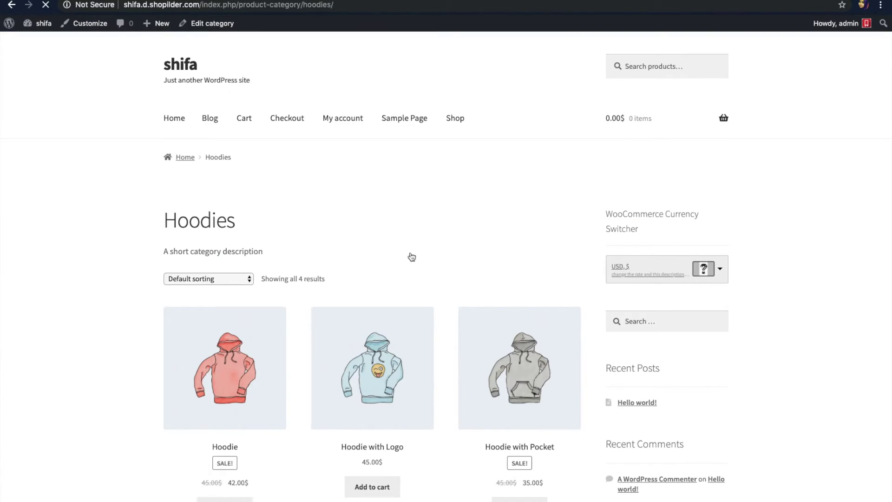
scroll(235, 390, "down", 3)
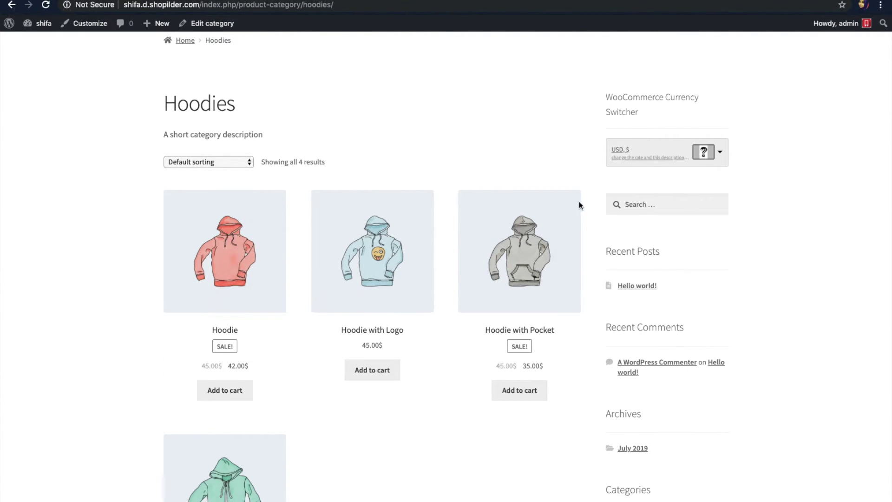
left_click(720, 151)
left_click(651, 166)
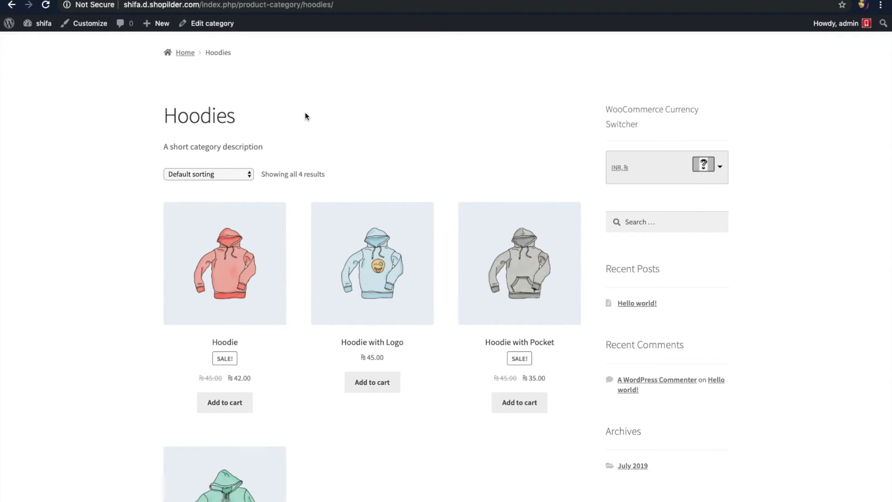
left_click(12, 4)
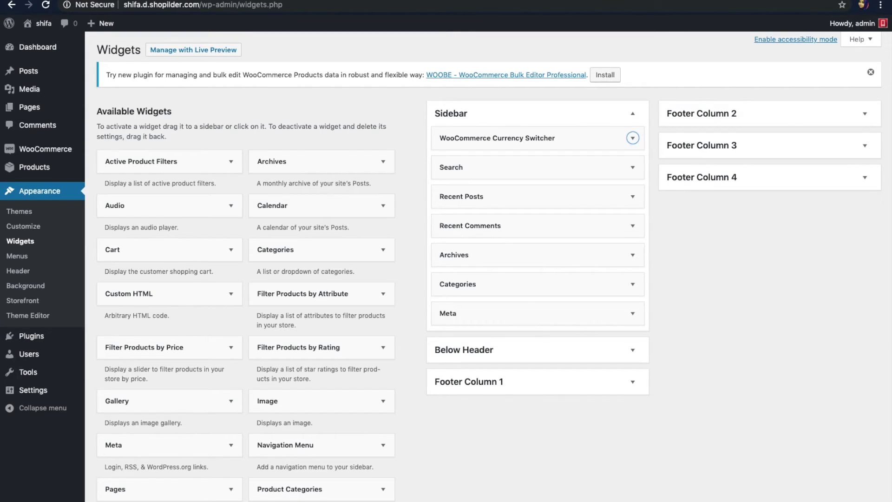
Return to the WOOCS currency settings and open the flag image picker for the USD row.
left_click(11, 4)
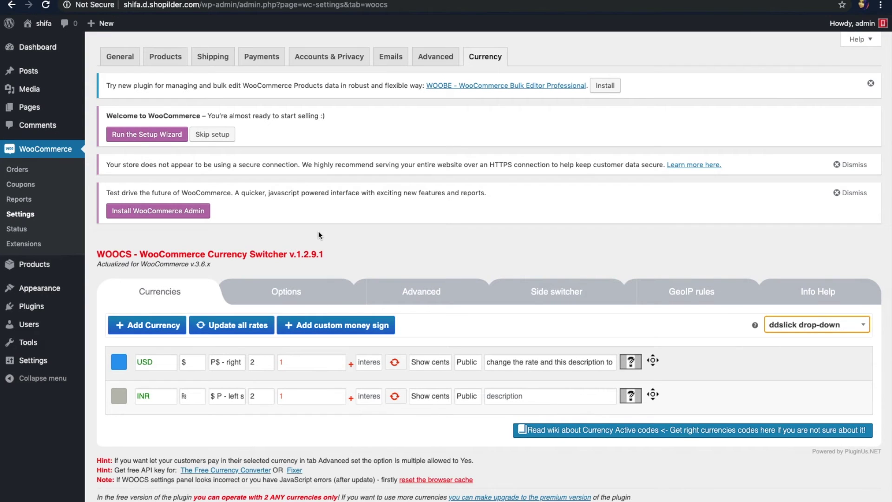
scroll(643, 281, "down", 3)
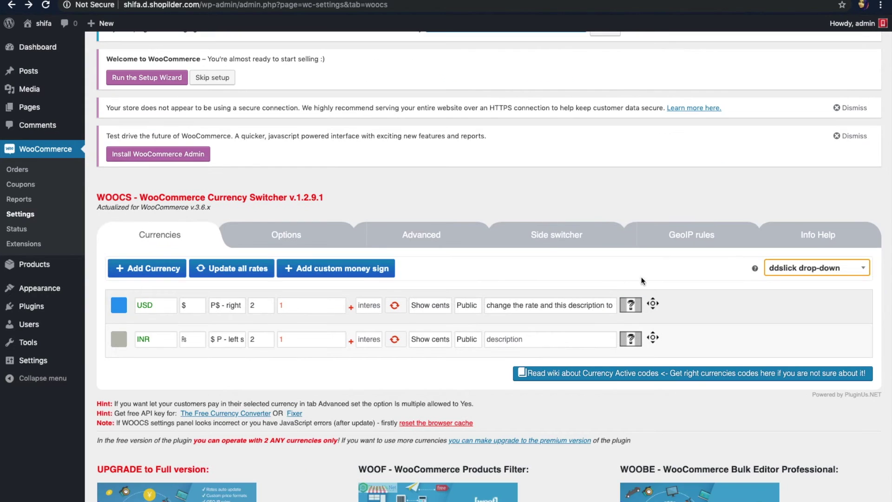
left_click(634, 306)
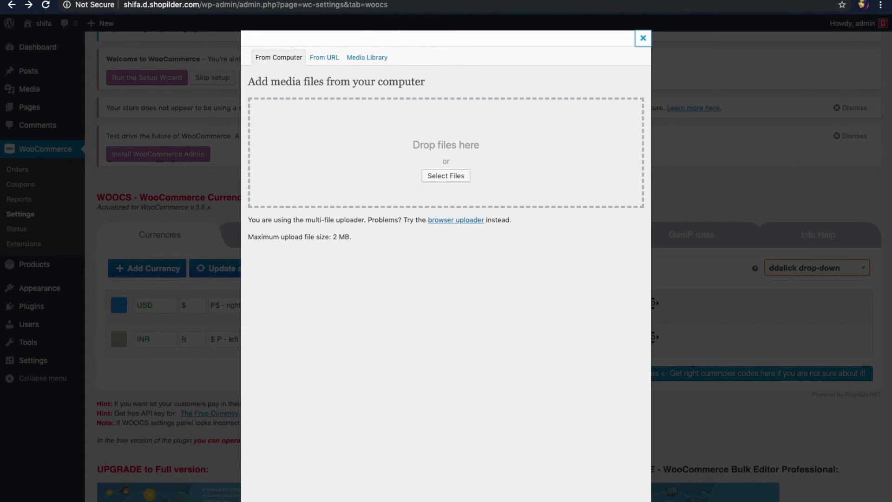
Upload usa.png and insert it at Thumbnail size as the USD row's flag.
left_click_drag(199, 481, 404, 155)
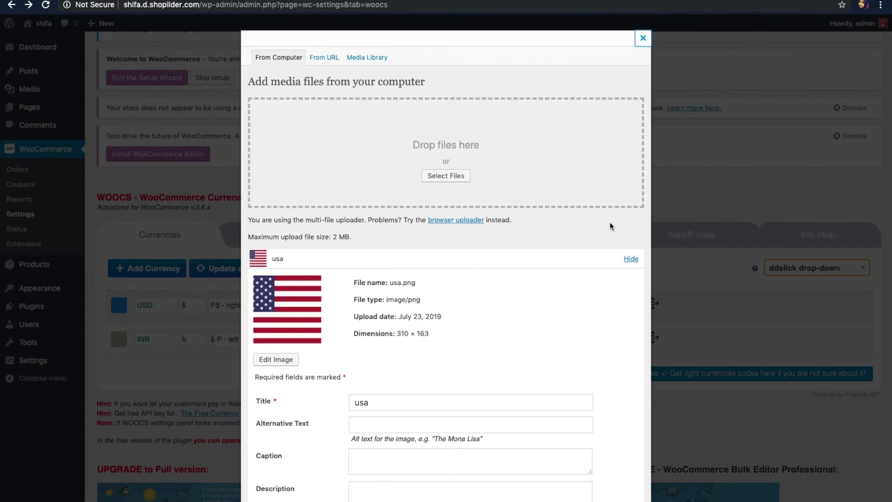
scroll(428, 319, "down", 5)
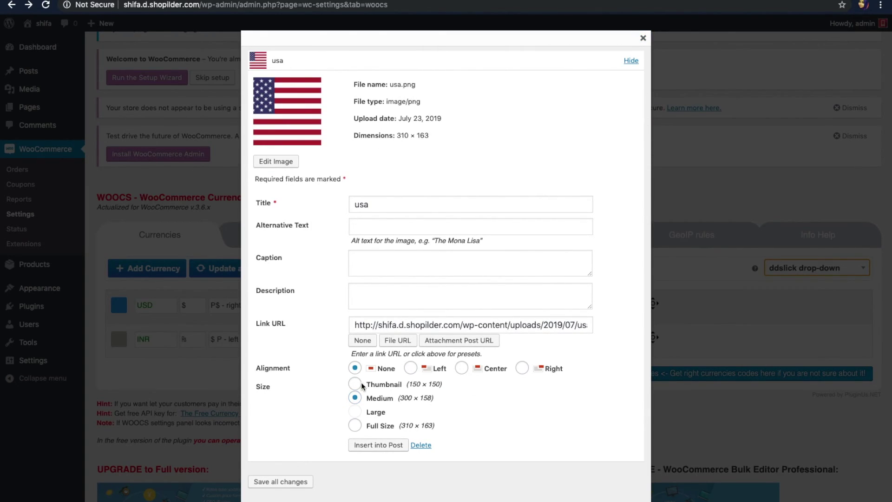
left_click(359, 385)
left_click(385, 445)
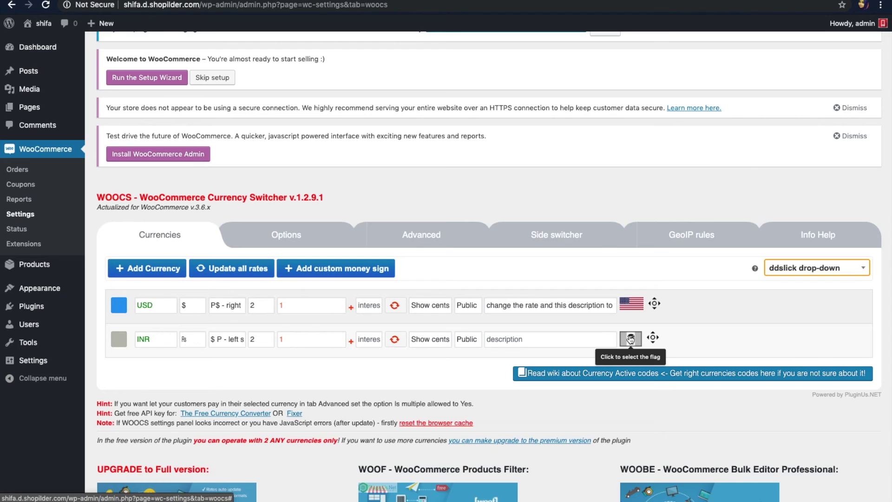
Upload india.png as the INR row's flag and save the WOOCS currency settings.
left_click(631, 338)
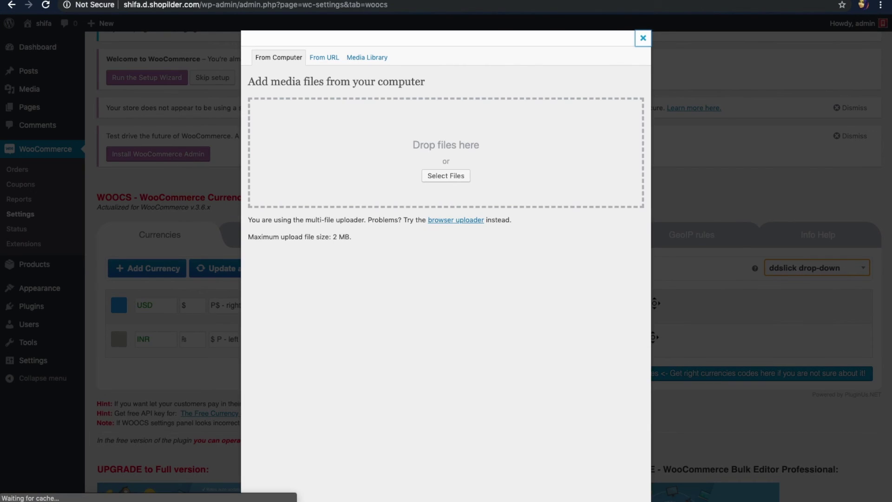
left_click_drag(324, 272, 457, 142)
scroll(381, 345, "down", 5)
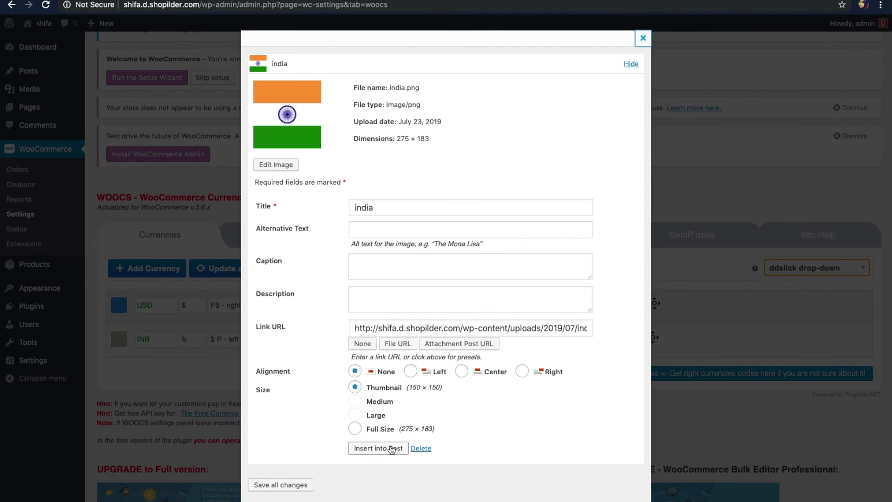
left_click(392, 449)
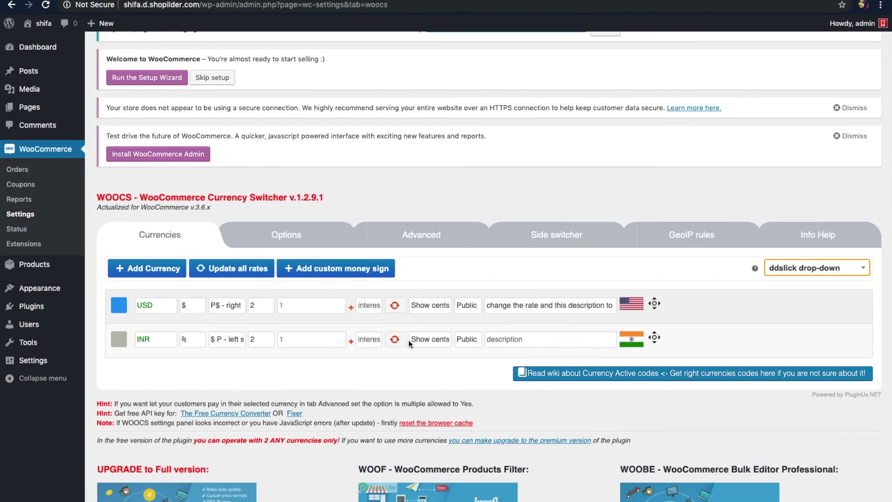
scroll(625, 293, "down", 5)
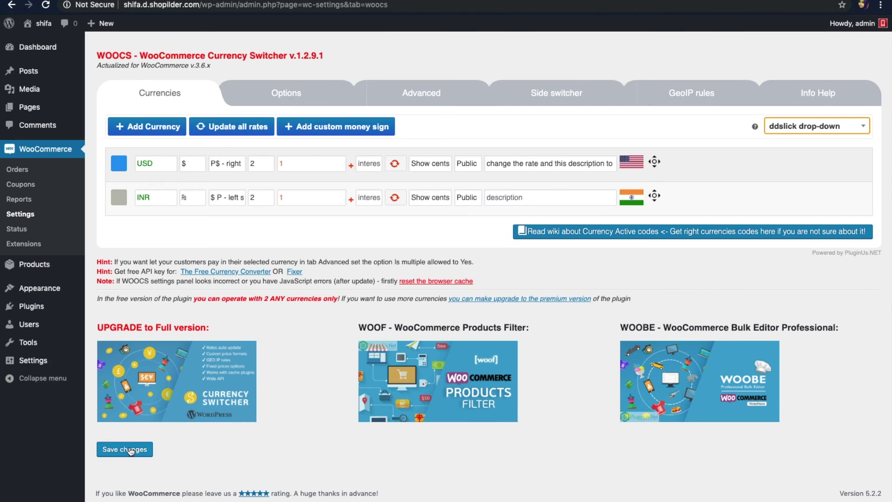
left_click(131, 452)
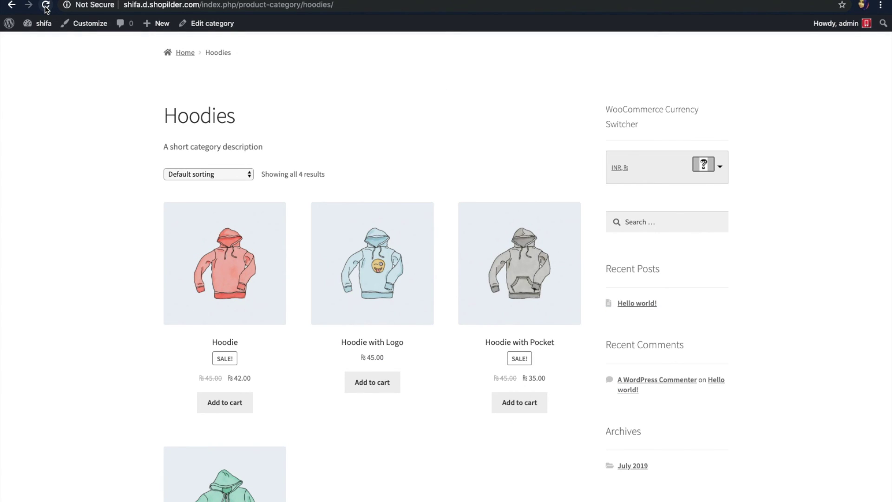
Reload the Hoodies page and switch the sidebar currency switcher to USD.
left_click(46, 6)
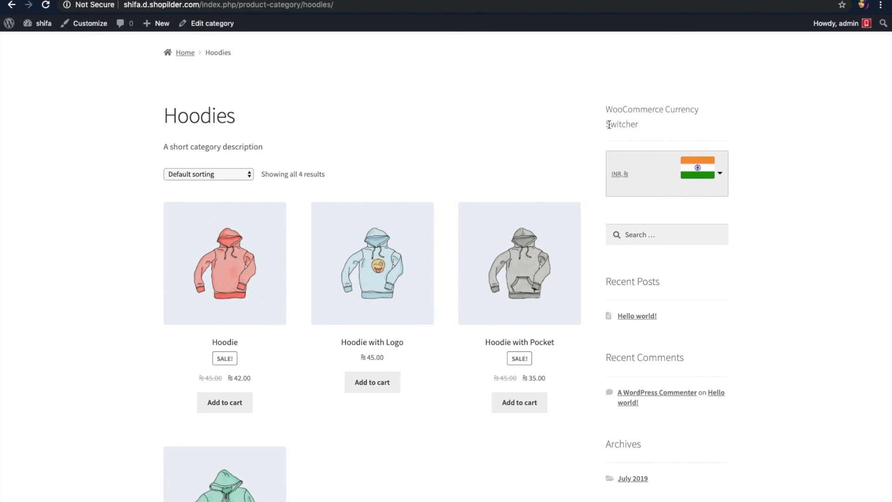
left_click(720, 165)
left_click(632, 221)
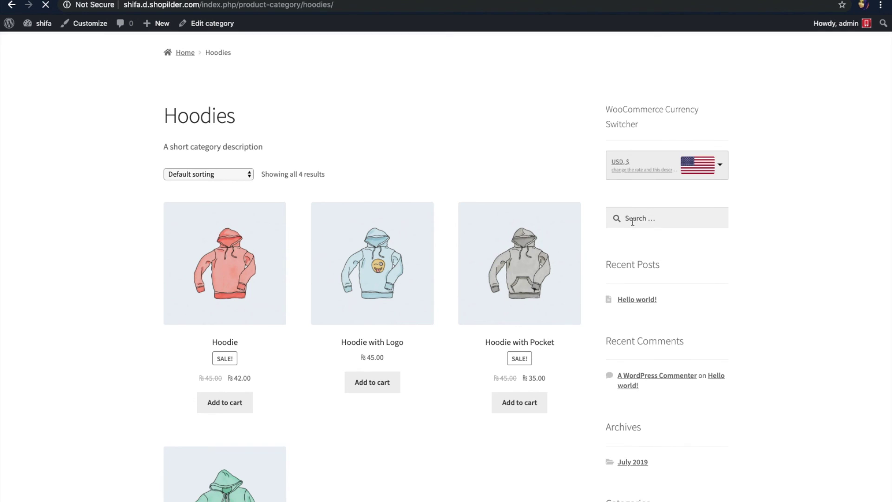